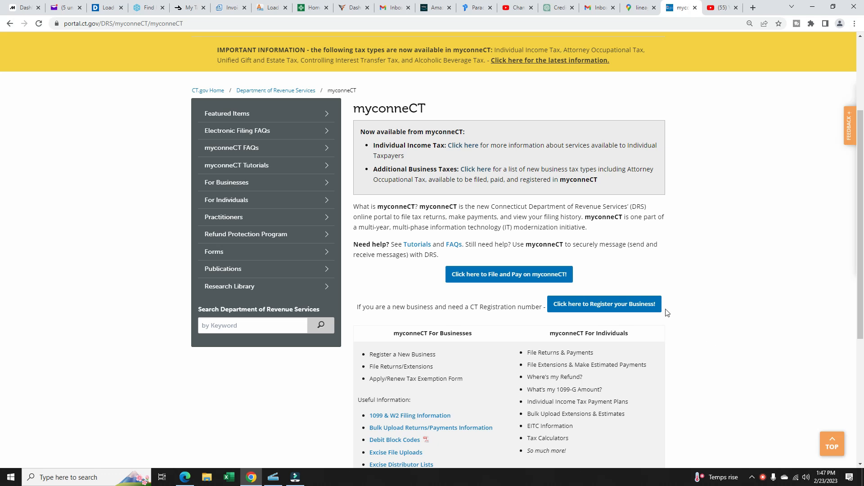
Step: Open the myconneCT file-and-pay portal and log in, choosing to trust this device during security code verification
click(707, 305)
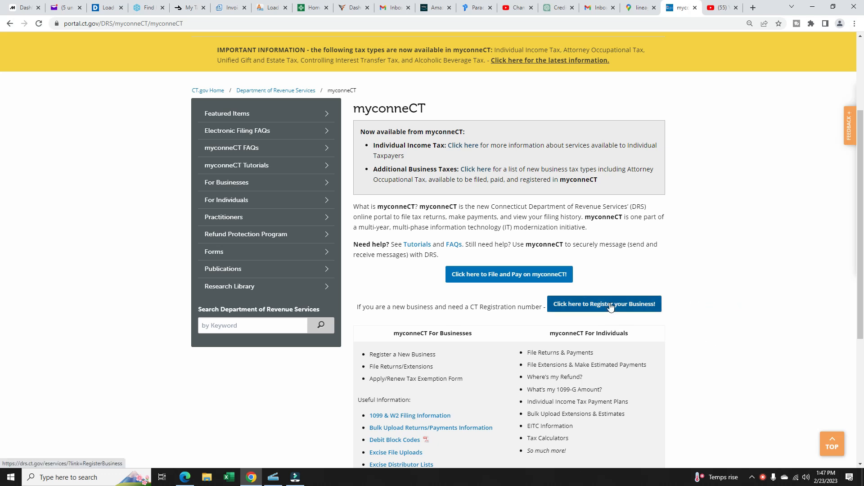
click(689, 298)
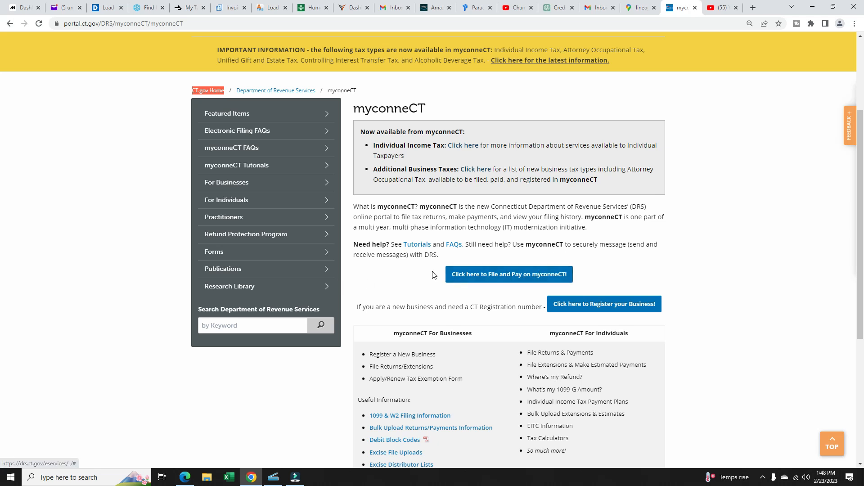
click(490, 276)
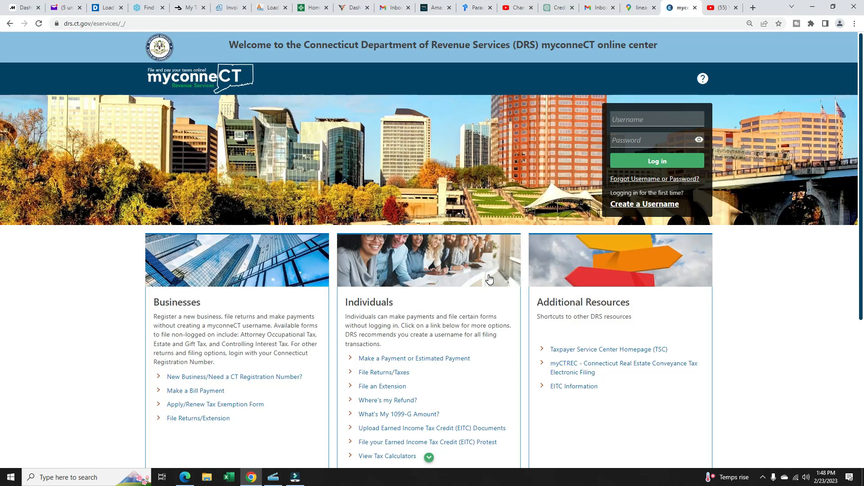
click(685, 119)
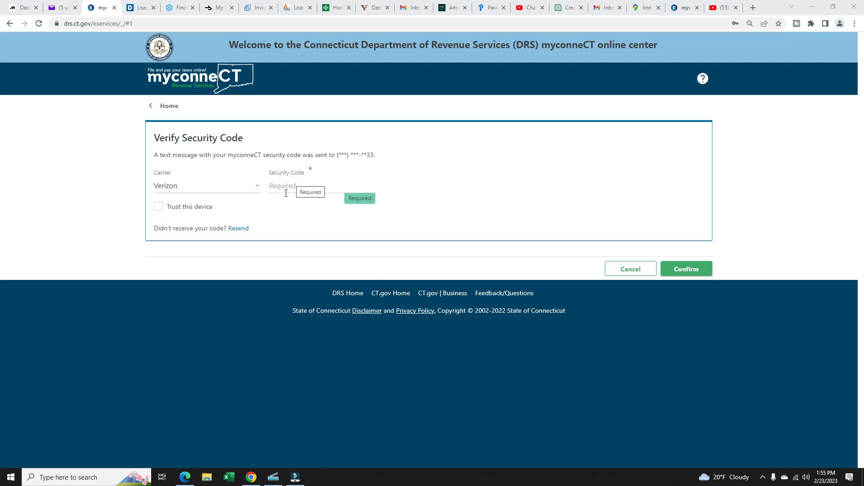
click(158, 208)
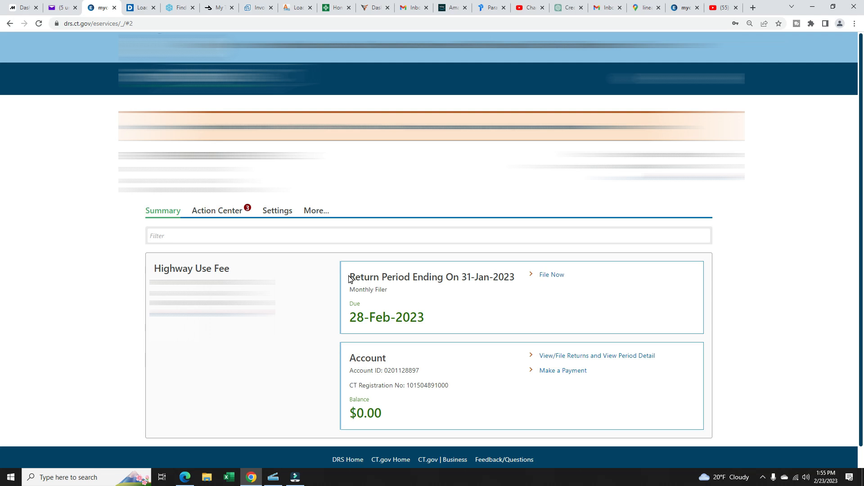
Step: Start filing the Highway Use Fee return for the period ending 31-Jan-2023 and open a new vehicle record in Schedule 1
drag(350, 279, 516, 279)
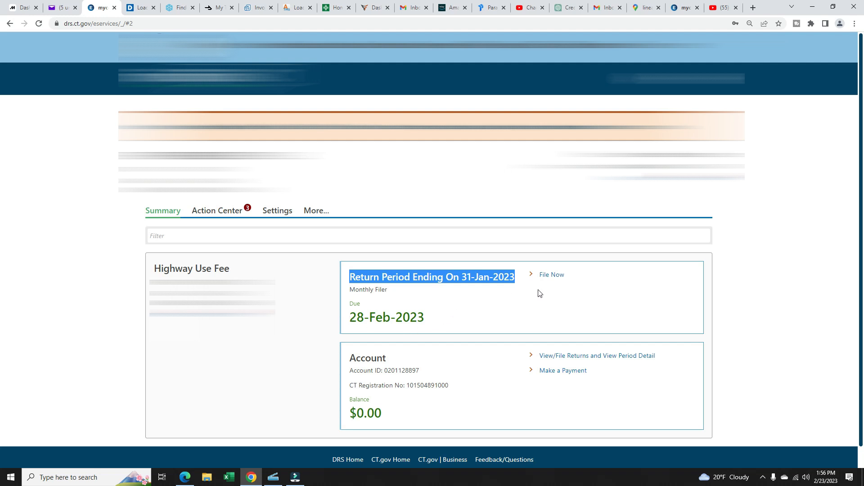
click(361, 289)
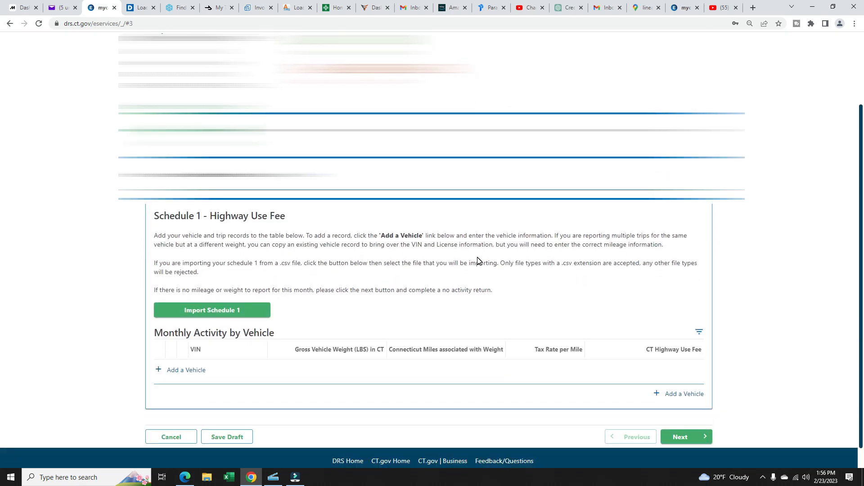
scroll(478, 261, down, 1)
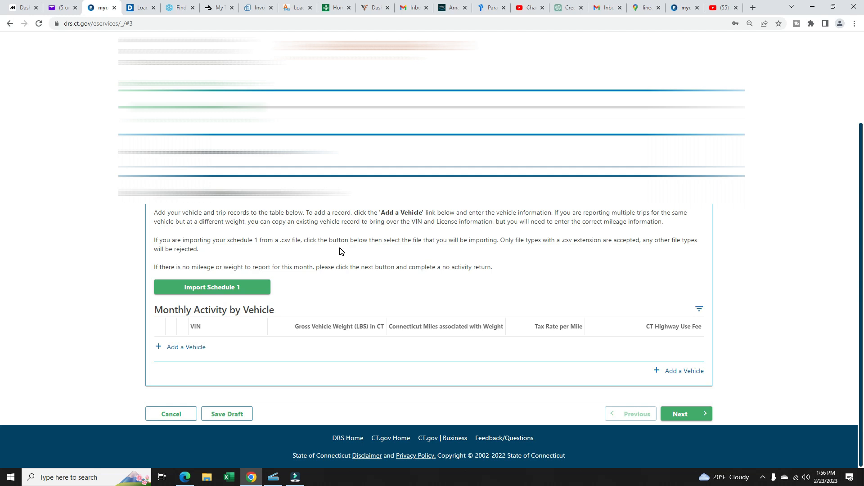
click(195, 346)
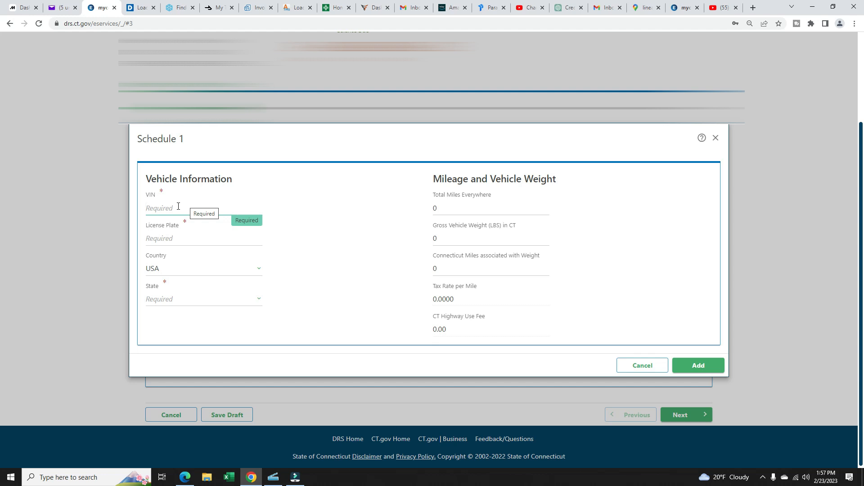
Step: Examine the vehicle information, mileage and weight fields required for the Schedule 1 vehicle record
drag(145, 194, 322, 266)
drag(431, 195, 499, 200)
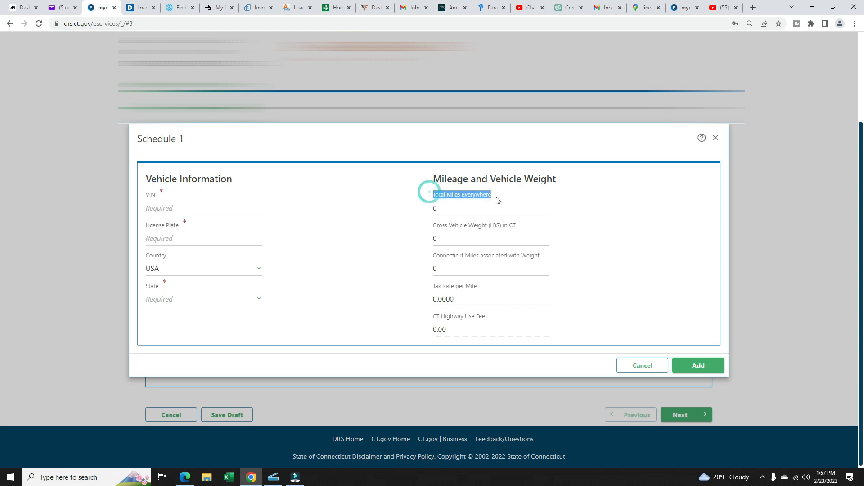
drag(425, 227, 525, 228)
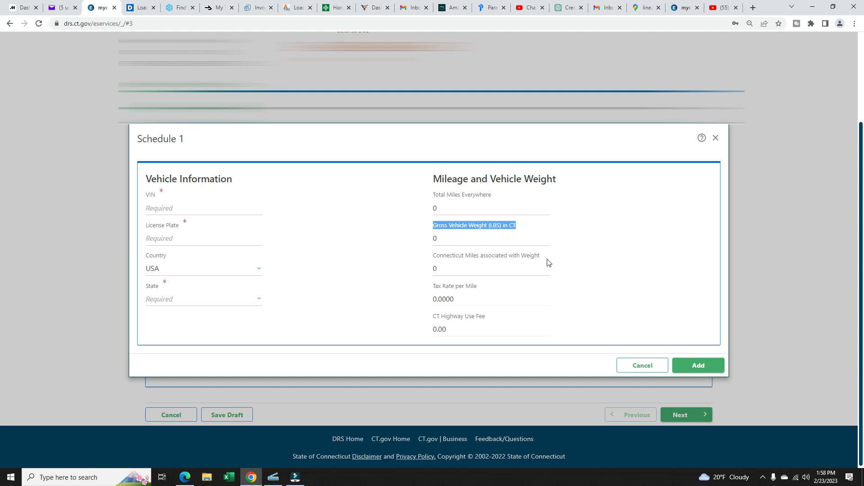
drag(542, 255, 417, 256)
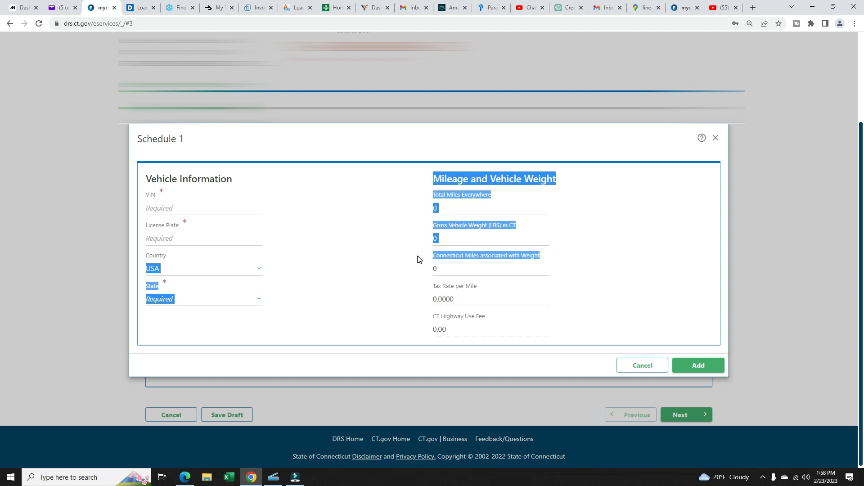
click(417, 257)
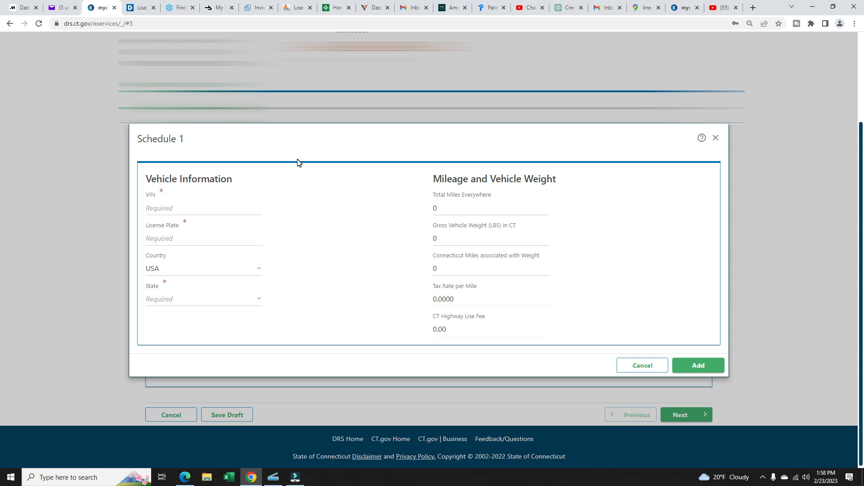
click(178, 207)
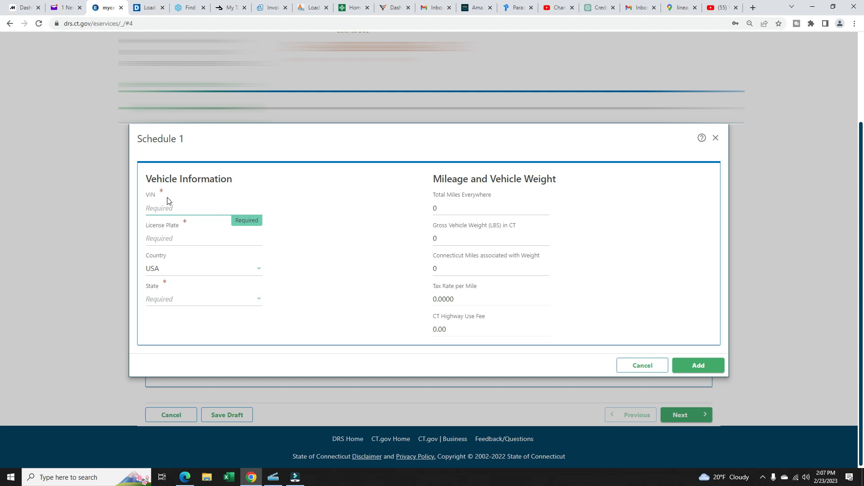
click(162, 196)
drag(143, 225, 187, 229)
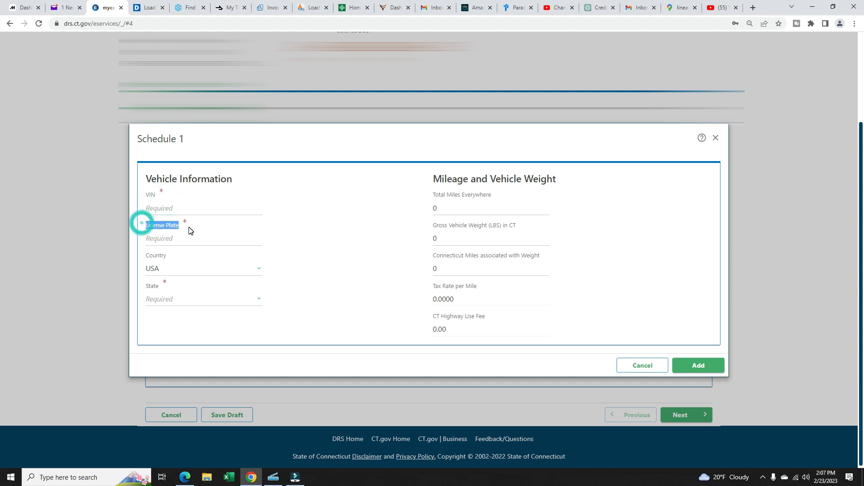
Step: Keep the vehicle's country as USA and set its state to Wisconsin
click(180, 271)
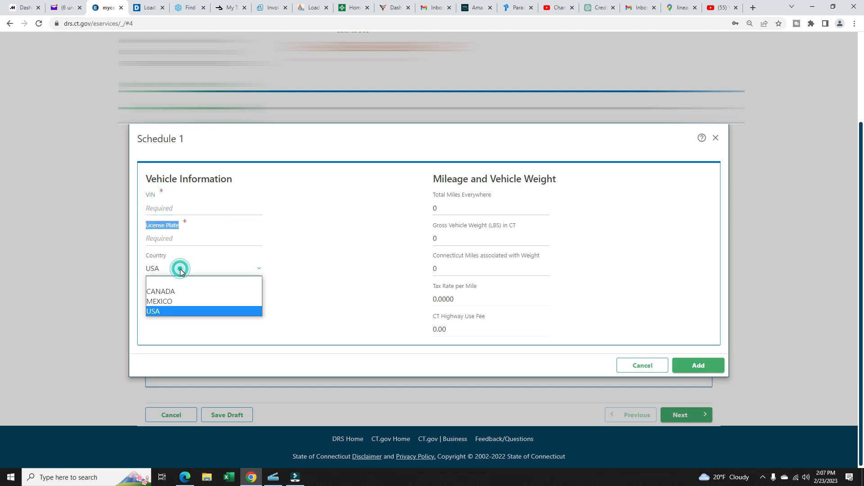
click(180, 270)
click(174, 301)
scroll(172, 270, down, 10)
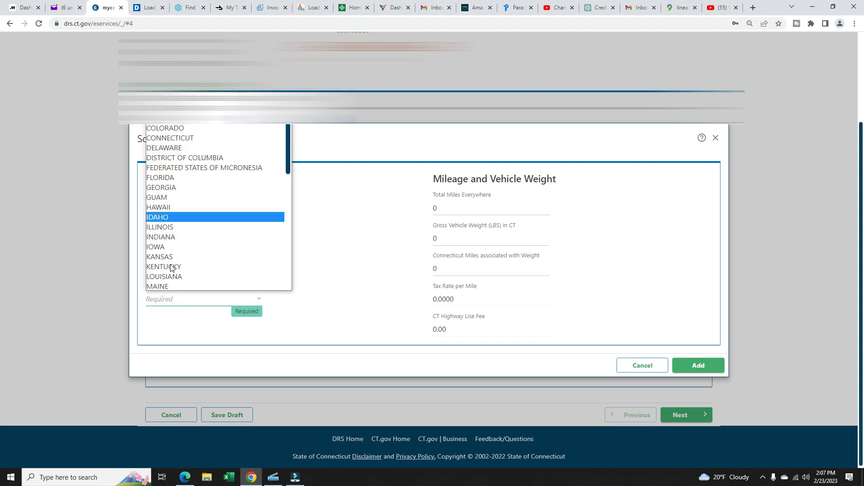
click(171, 276)
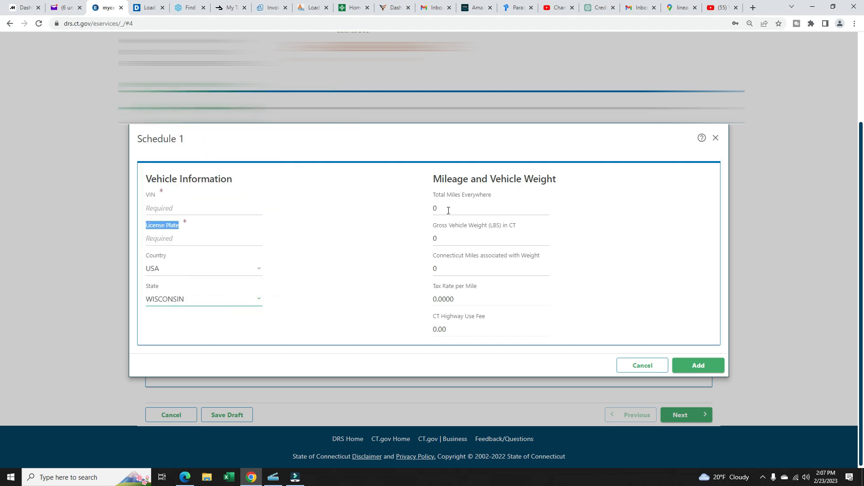
Step: Enter 3946.6 as the vehicle's total miles everywhere and 80000 lbs as its gross vehicle weight in CT
click(453, 208)
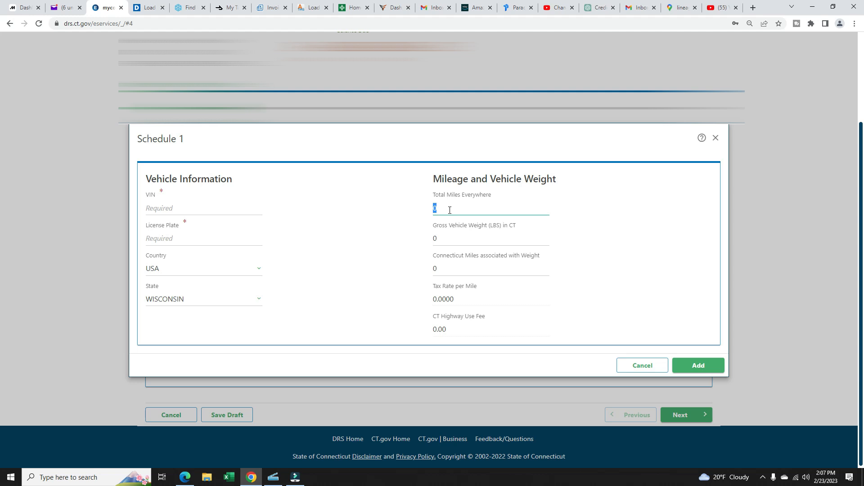
text(39466)
key(BackSpace)
text(.6)
click(561, 237)
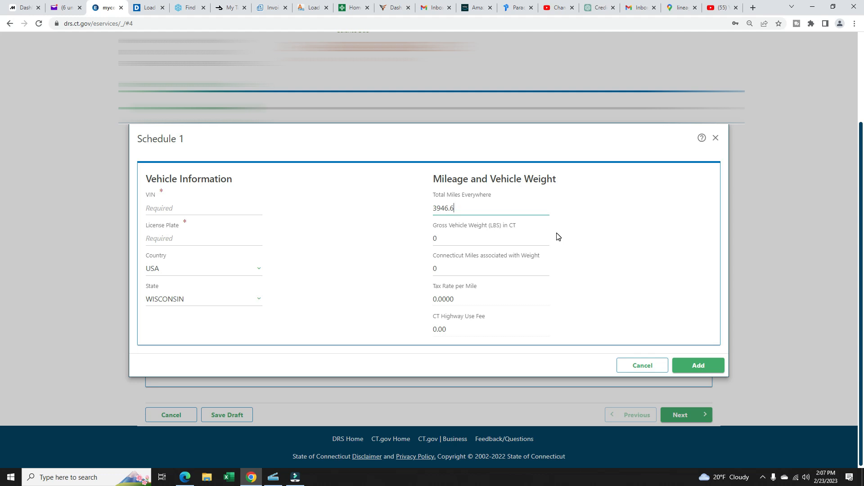
click(449, 241)
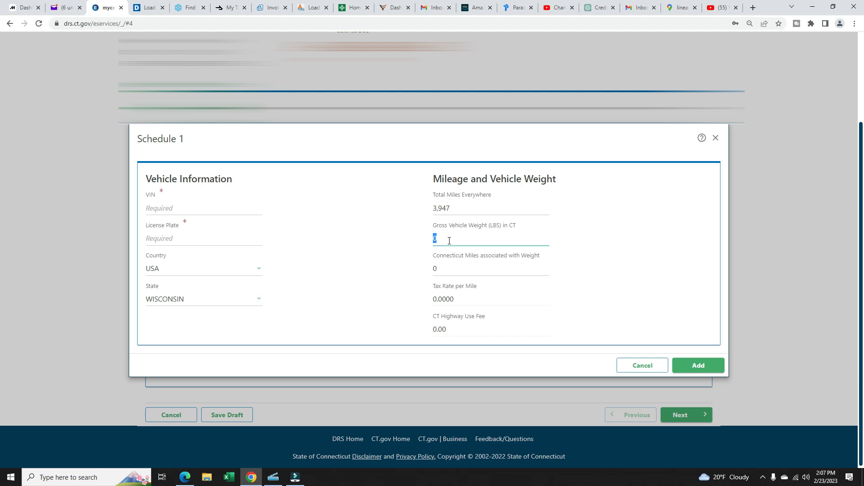
text(80000)
Step: Enter 199.9 as the Connecticut miles associated with the vehicle's weight
click(448, 269)
drag(429, 255, 541, 255)
click(440, 270)
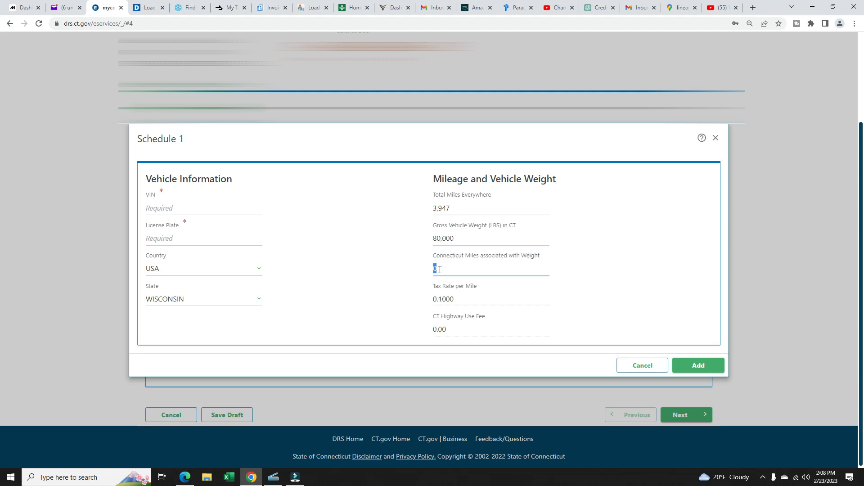
text(199.9)
click(572, 271)
Step: Check the tax rate per mile and CT highway use fee, and complete the vehicle record with its VIN
click(428, 308)
drag(478, 286, 455, 303)
drag(486, 318, 424, 314)
click(424, 314)
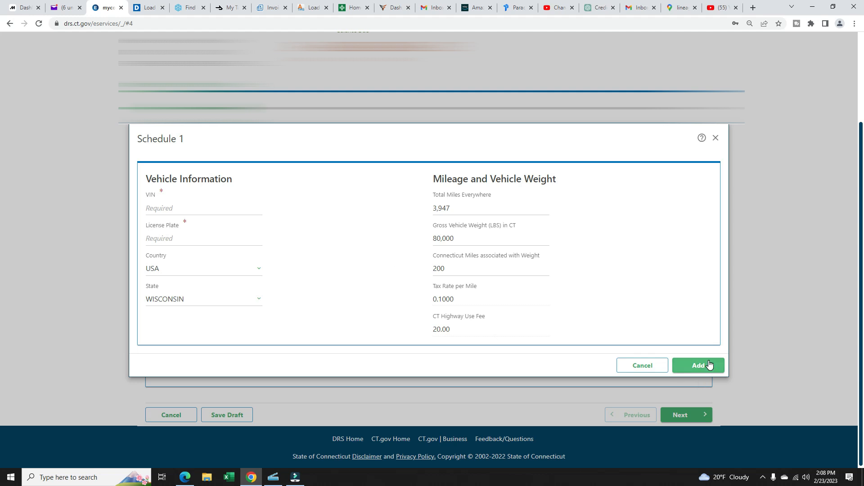
click(155, 210)
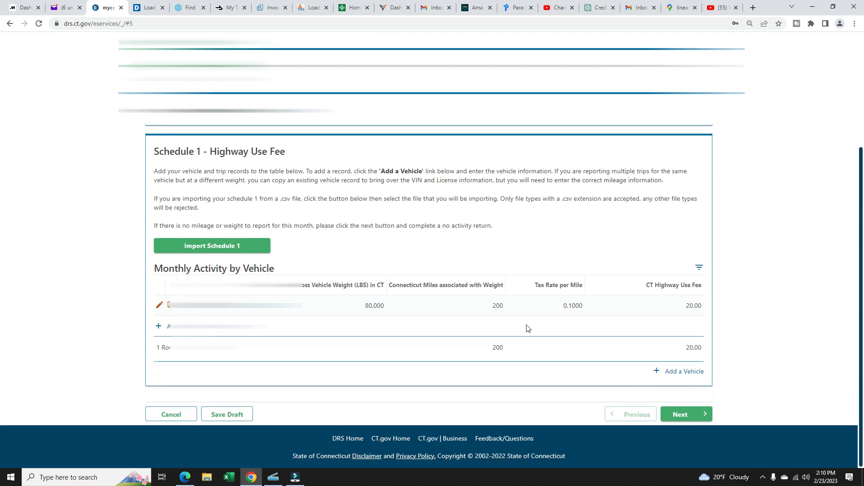
Step: Review the vehicle rows in the Monthly Activity by Vehicle table and the total CT highway use fee
drag(308, 318, 794, 330)
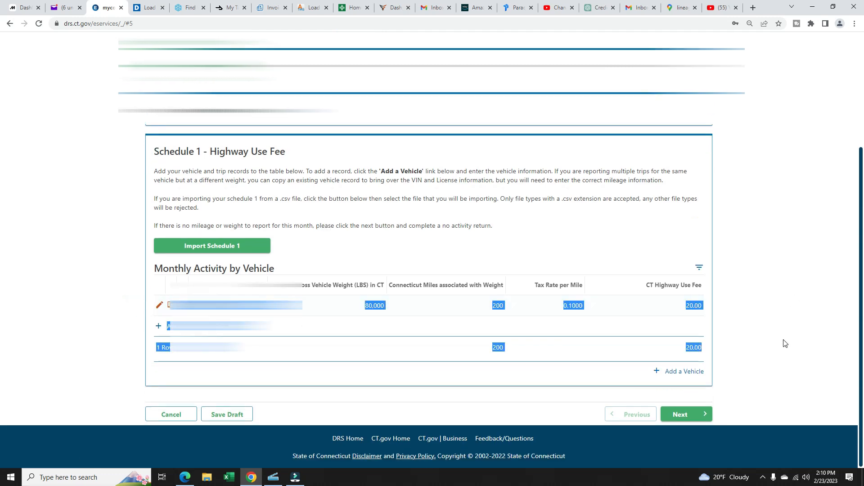
click(780, 318)
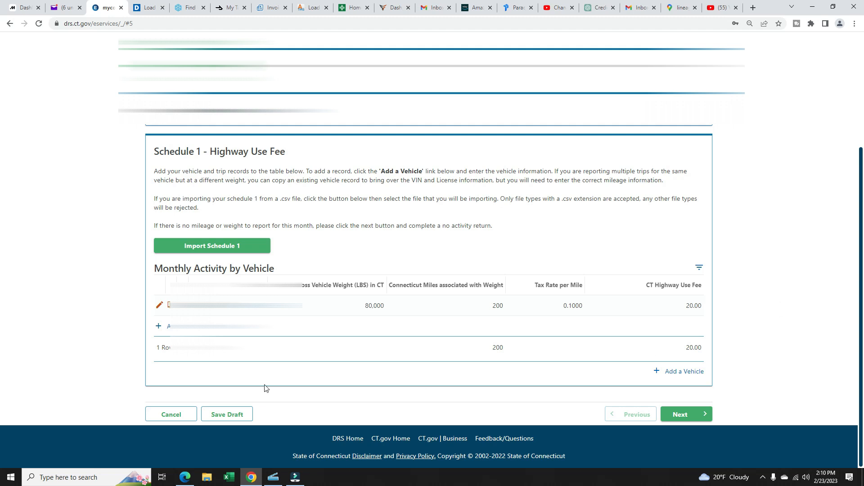
drag(133, 328, 125, 321)
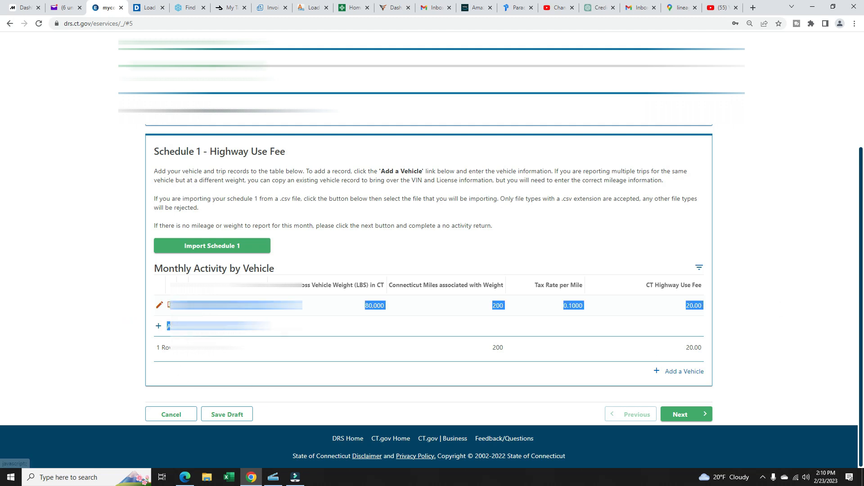
drag(243, 328, 153, 329)
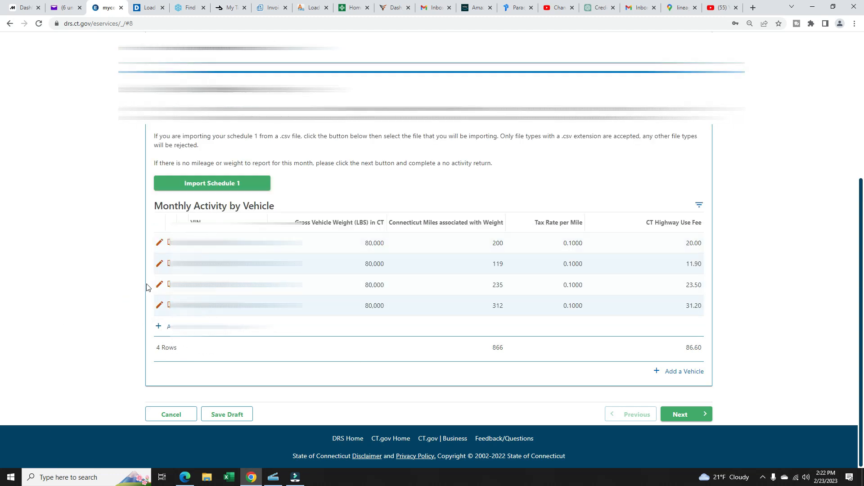
drag(160, 242, 710, 288)
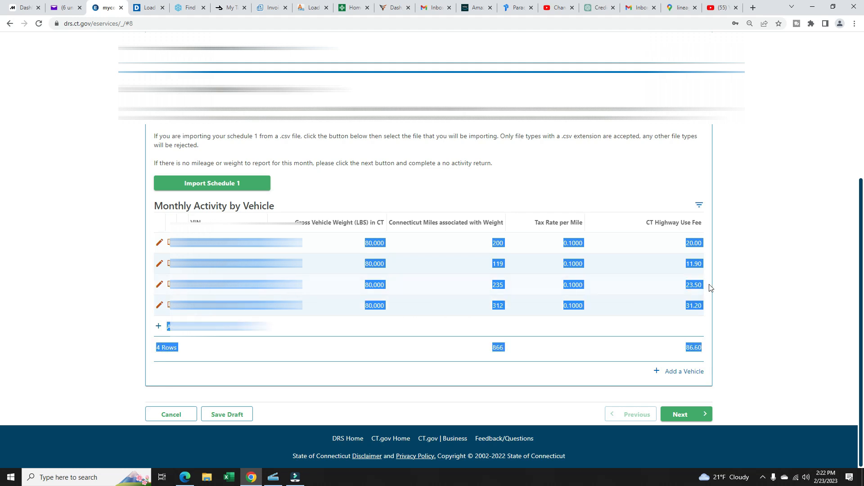
click(740, 283)
click(63, 348)
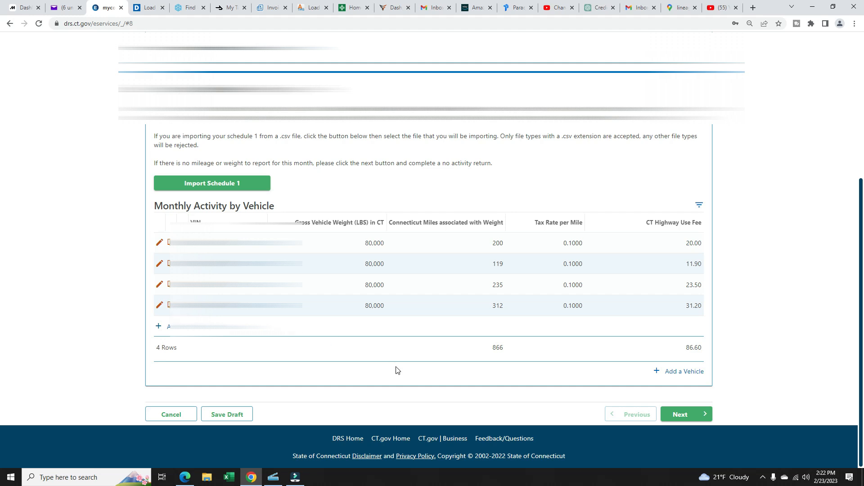
click(683, 348)
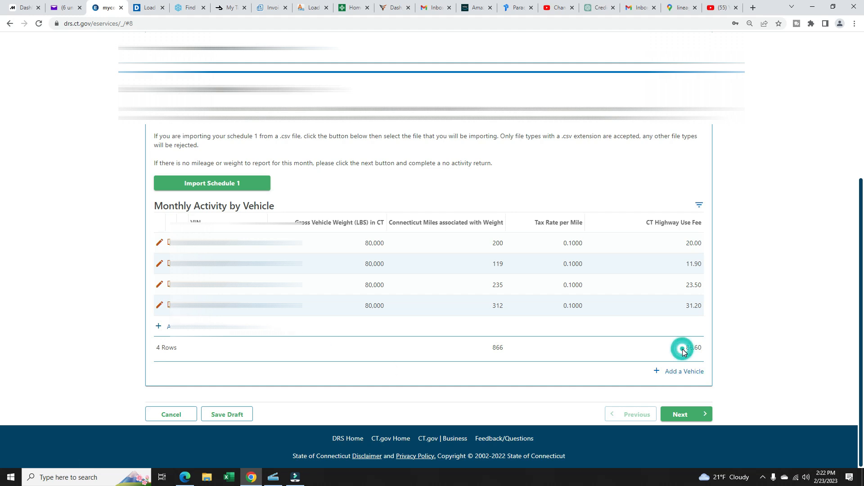
drag(683, 350, 710, 352)
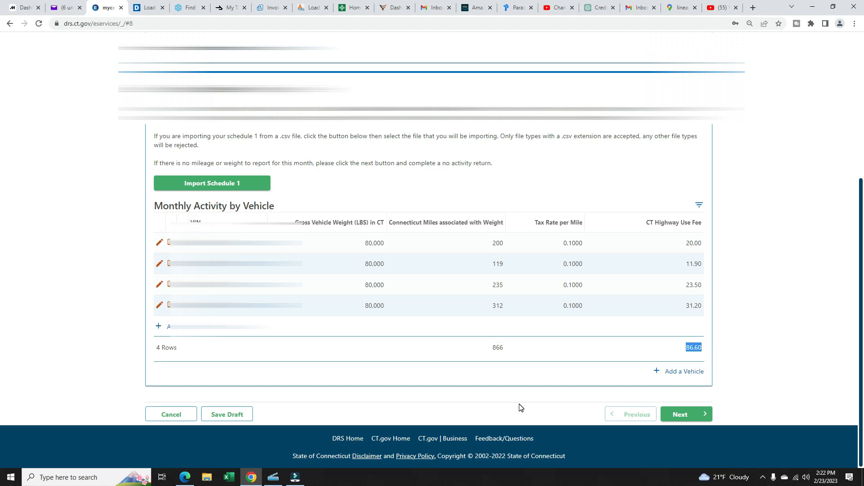
Step: Proceed to the return line items, check the total amount due, and continue to the following page of the return
click(687, 414)
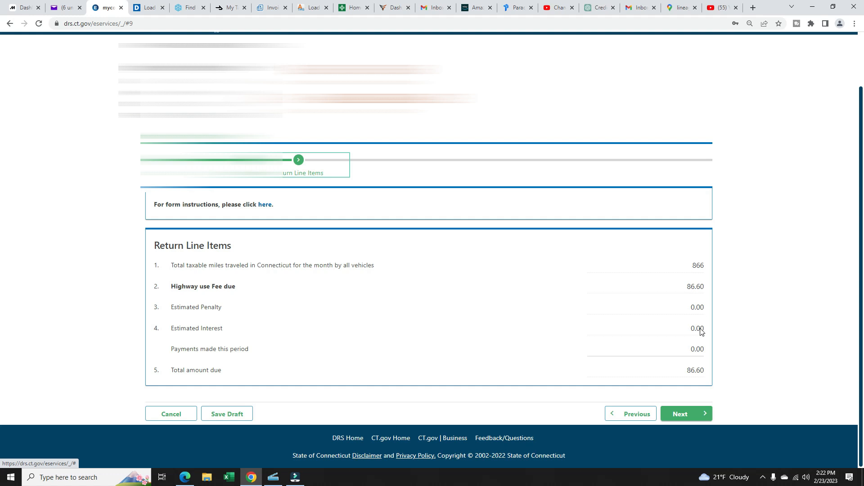
double_click(673, 373)
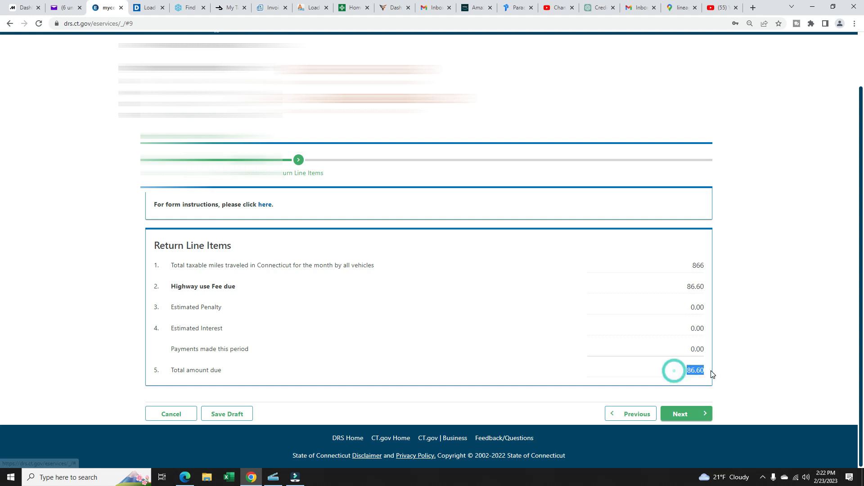
click(687, 415)
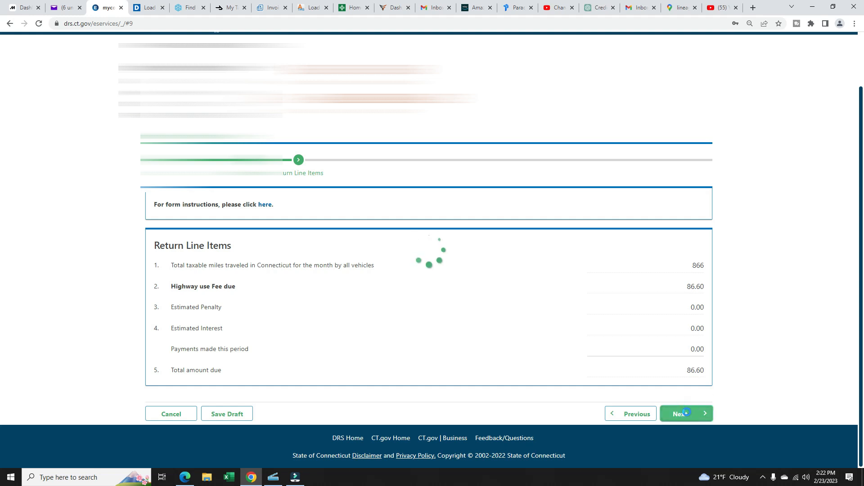
Step: Choose Credit Card as the payment method for the return and continue to the declaration
scroll(795, 385, down, 2)
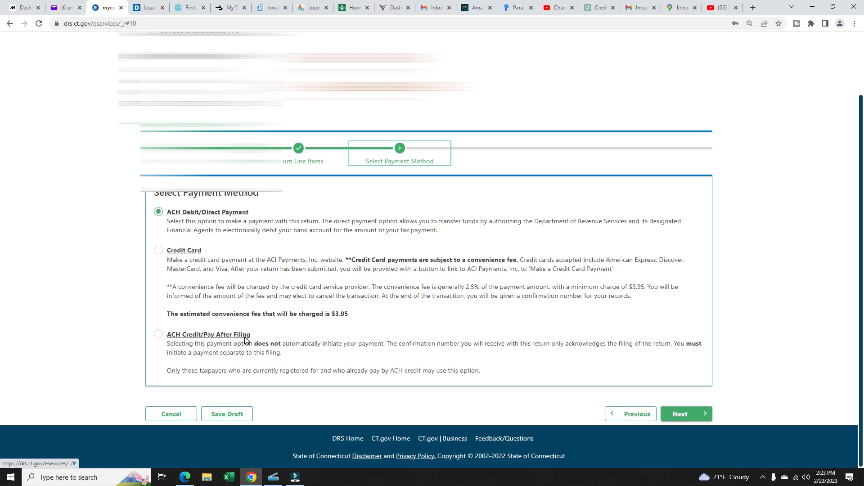
click(158, 250)
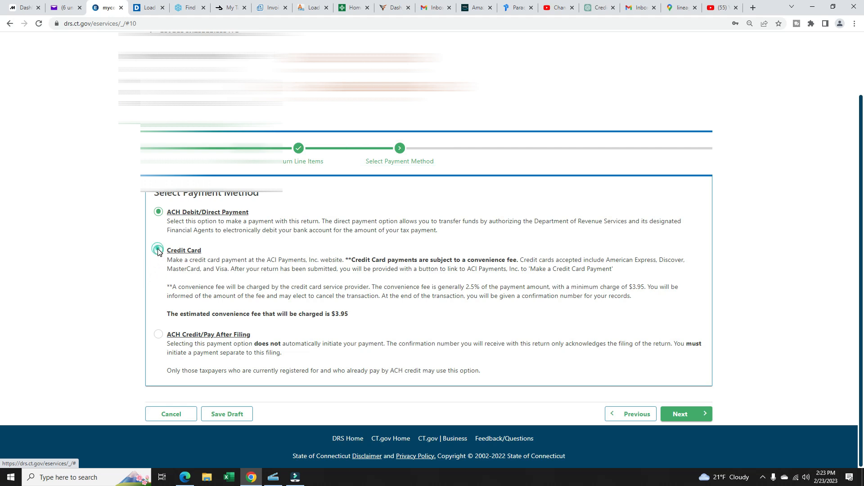
click(697, 420)
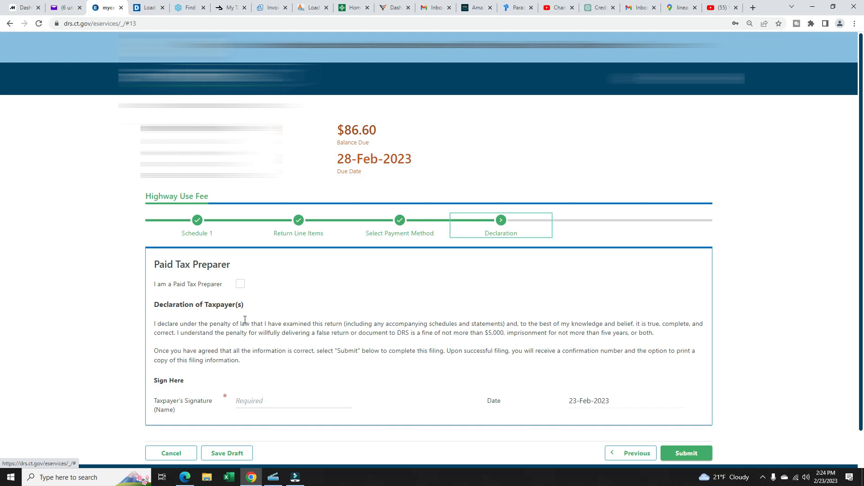
Step: Leave the paid tax preparer option unselected, sign the declaration with the taxpayer's name, and submit the return
drag(143, 284, 225, 290)
click(273, 283)
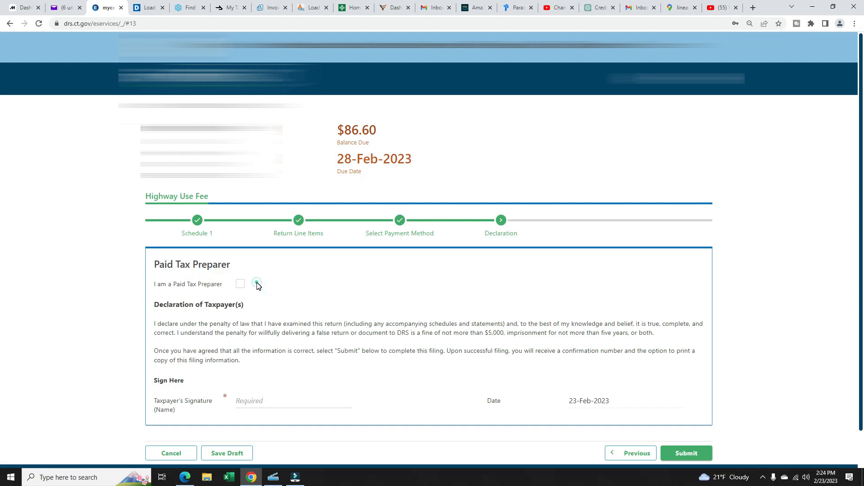
click(256, 283)
click(255, 396)
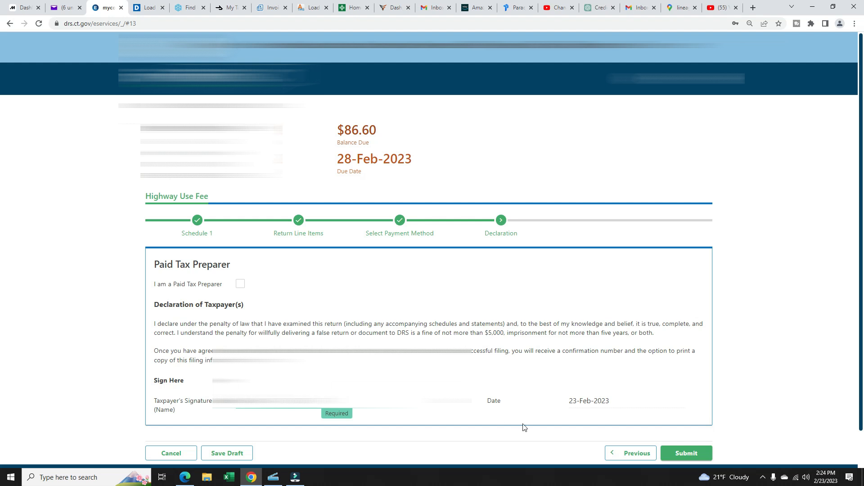
scroll(679, 455, down, 1)
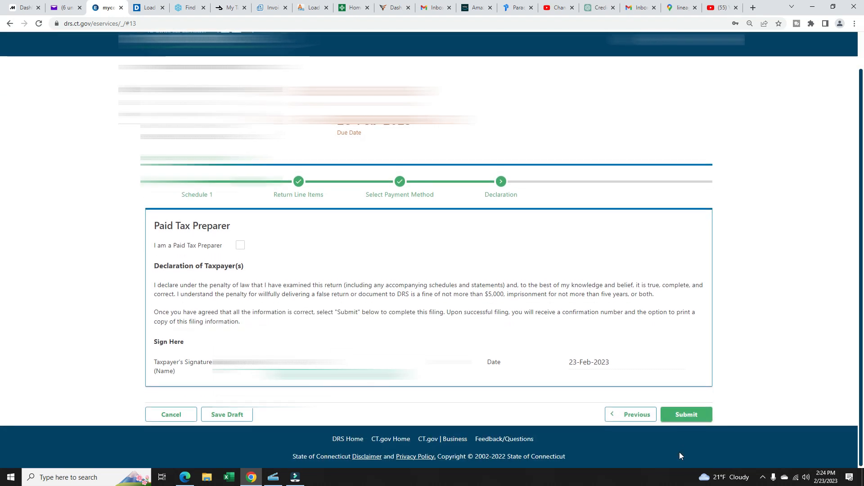
click(687, 414)
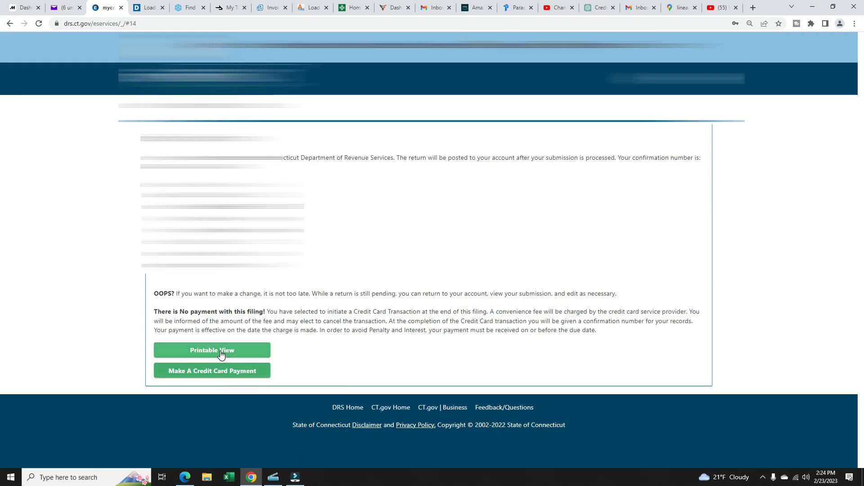
Step: Make a credit card payment for the submitted return, review the payment confirmation, and return to the account summary
click(222, 372)
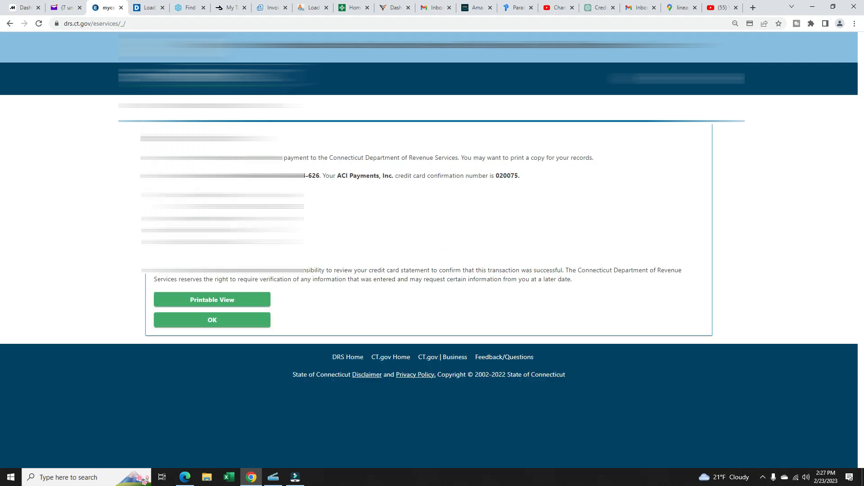
drag(154, 138, 272, 139)
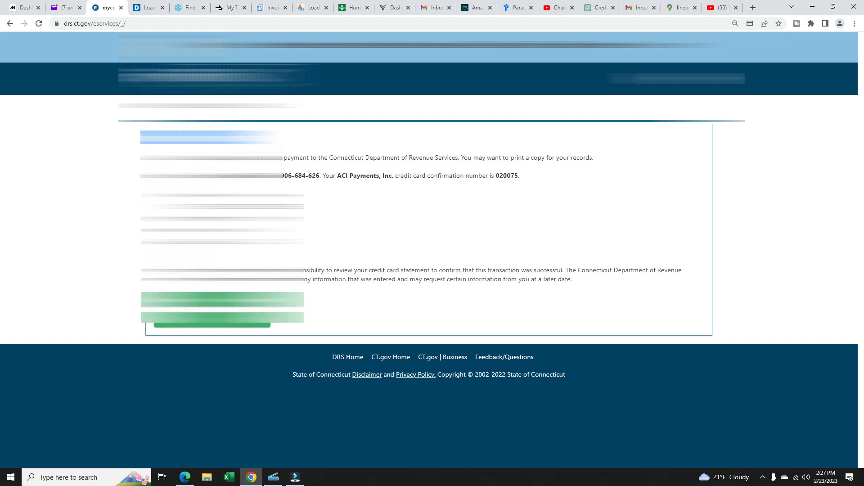
click(200, 325)
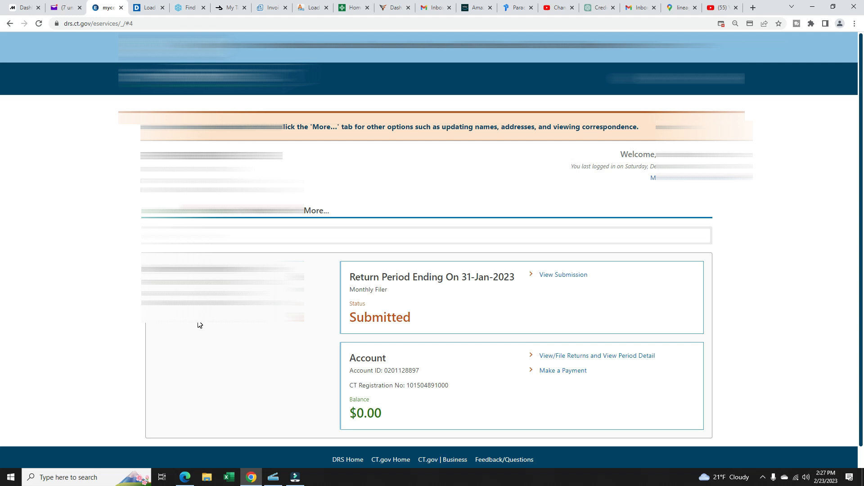
Step: Check the filing status of the return period ending 31-Jan-2023 on the account summary
scroll(266, 372, down, 1)
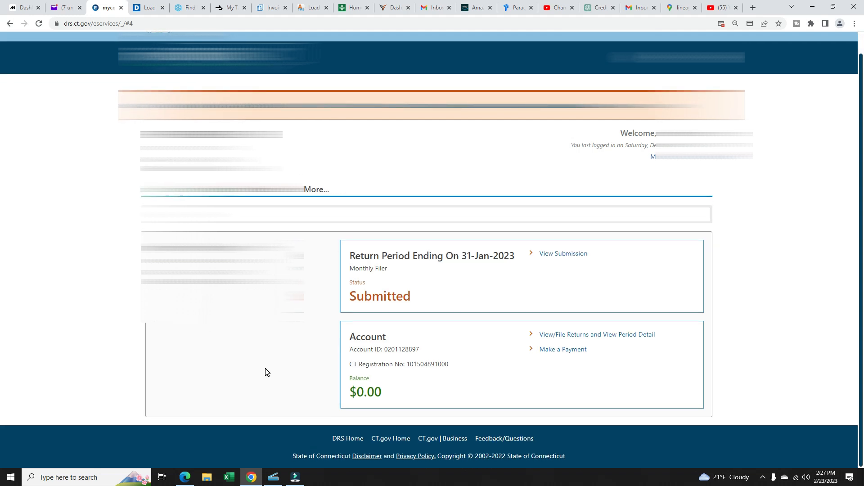
drag(348, 299, 430, 304)
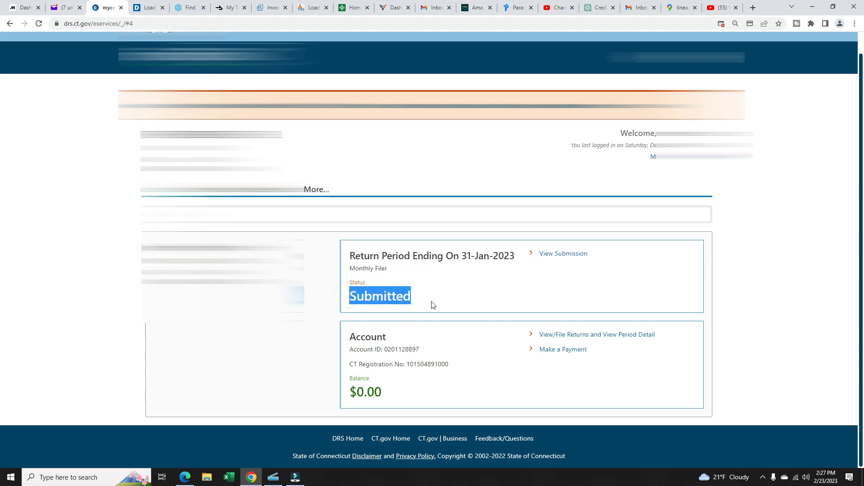